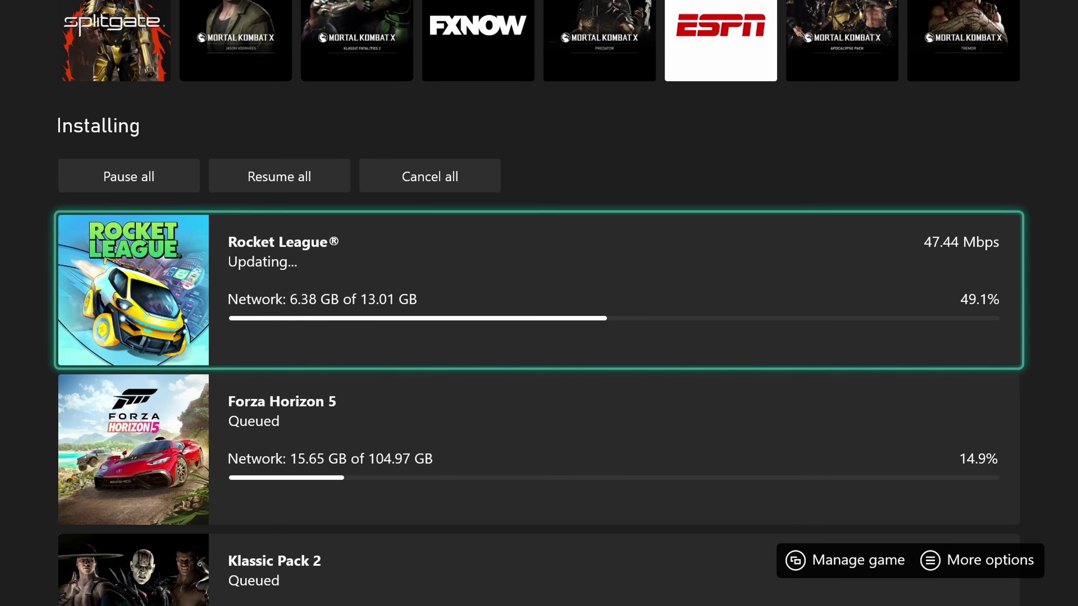
- Try to pause all installations in the download queue
{"action": "key", "text": "Up"}
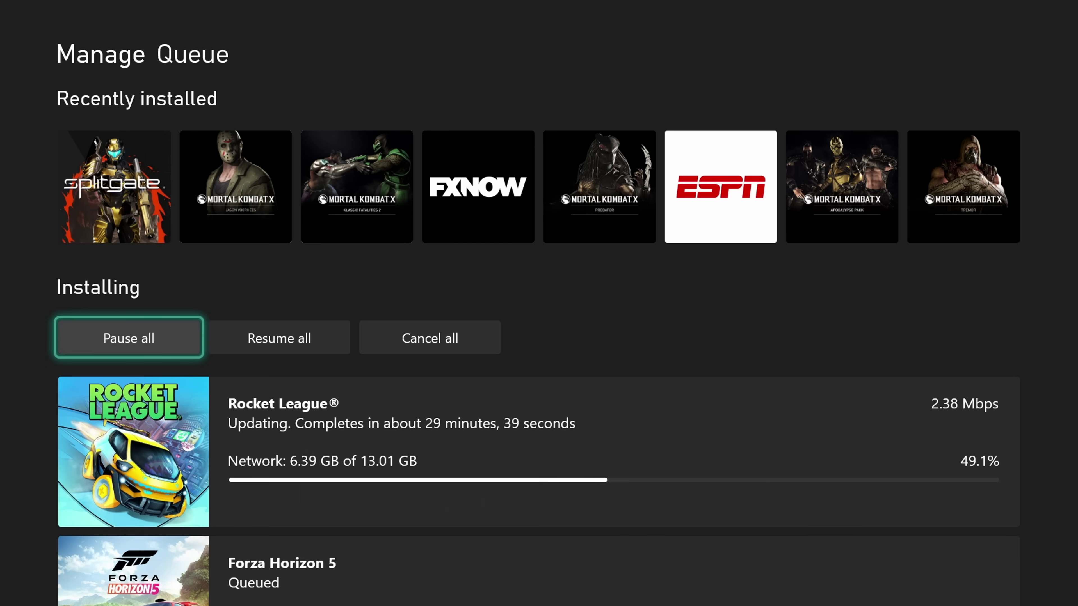
{"action": "key", "text": "Return"}
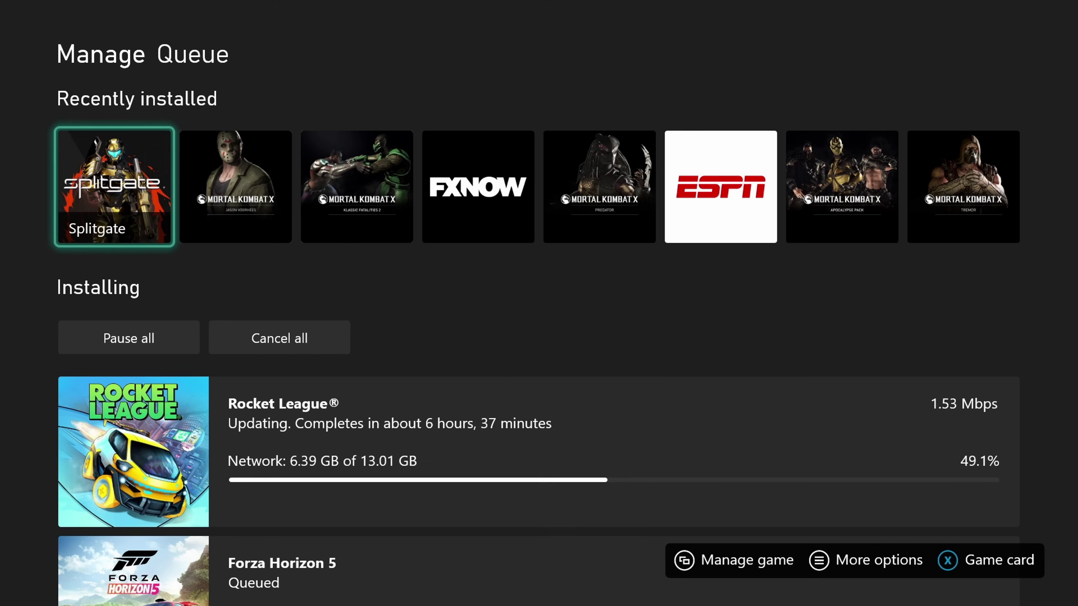
- Open the console's Settings from the guide
{"action": "key", "text": "super"}
{"action": "key", "text": "Down"}
{"action": "key", "text": "Down"}
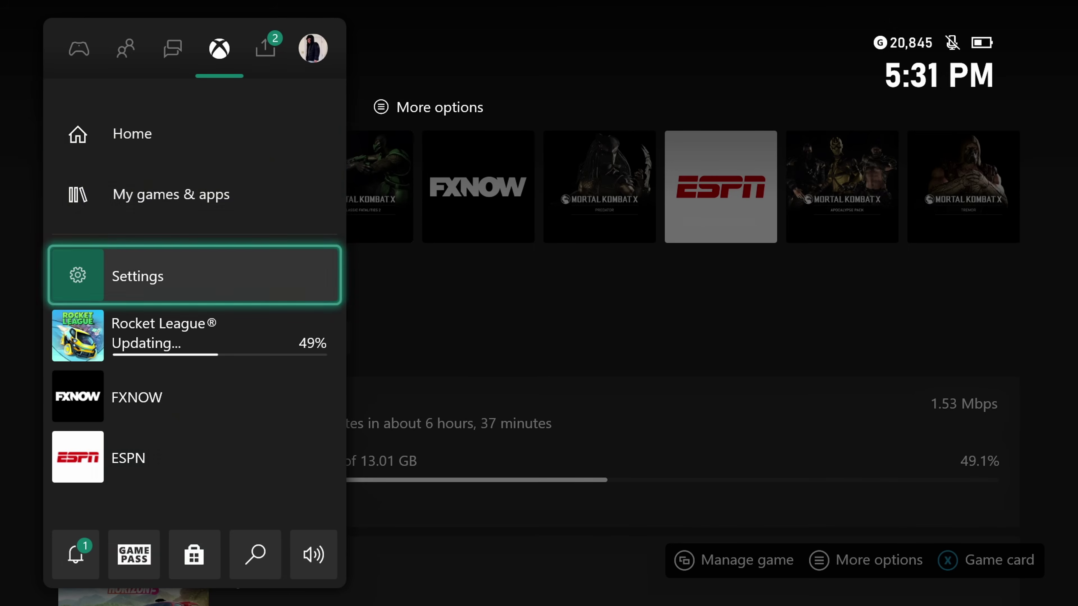
{"action": "key", "text": "Return"}
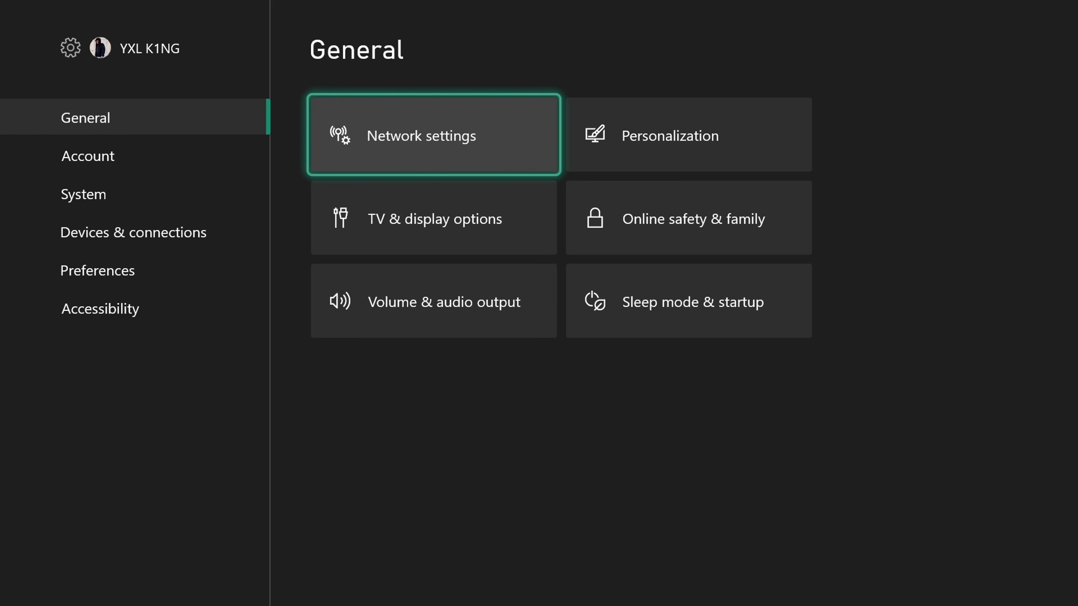
- Review the System Updates options for keeping the console and the games & apps up to date
{"action": "key", "text": "Left"}
{"action": "key", "text": "Down"}
{"action": "key", "text": "Down"}
{"action": "key", "text": "Right"}
{"action": "key", "text": "Down"}
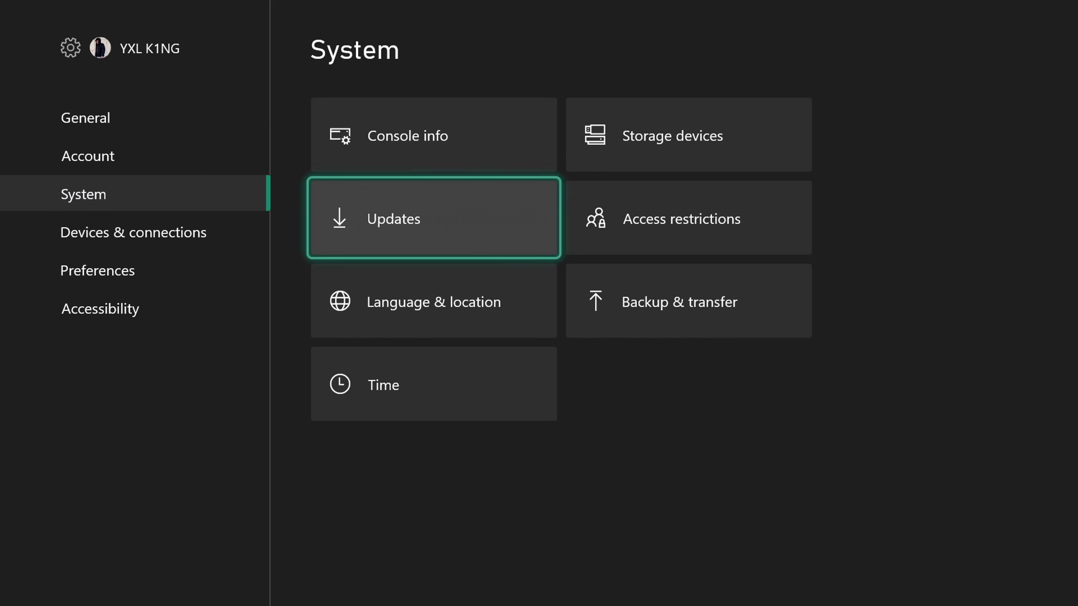
{"action": "key", "text": "Return"}
{"action": "key", "text": "Down"}
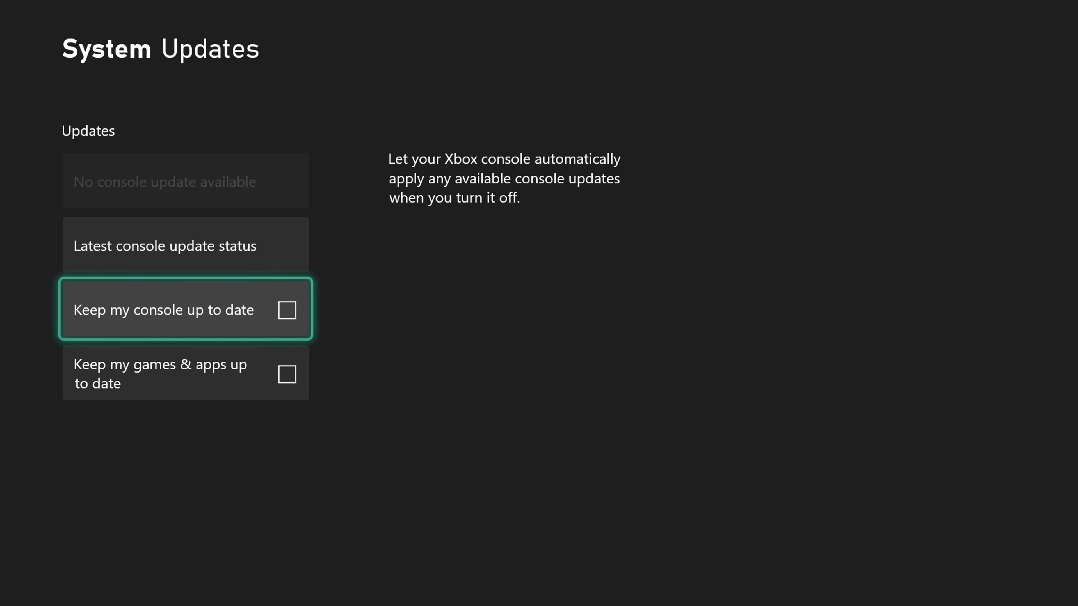
{"action": "key", "text": "Down"}
{"action": "key", "text": "Up"}
{"action": "key", "text": "Escape"}
- Look up the Full shutdown option in the General Sleep mode & startup settings
{"action": "key", "text": "Up"}
{"action": "key", "text": "Up"}
{"action": "key", "text": "Right"}
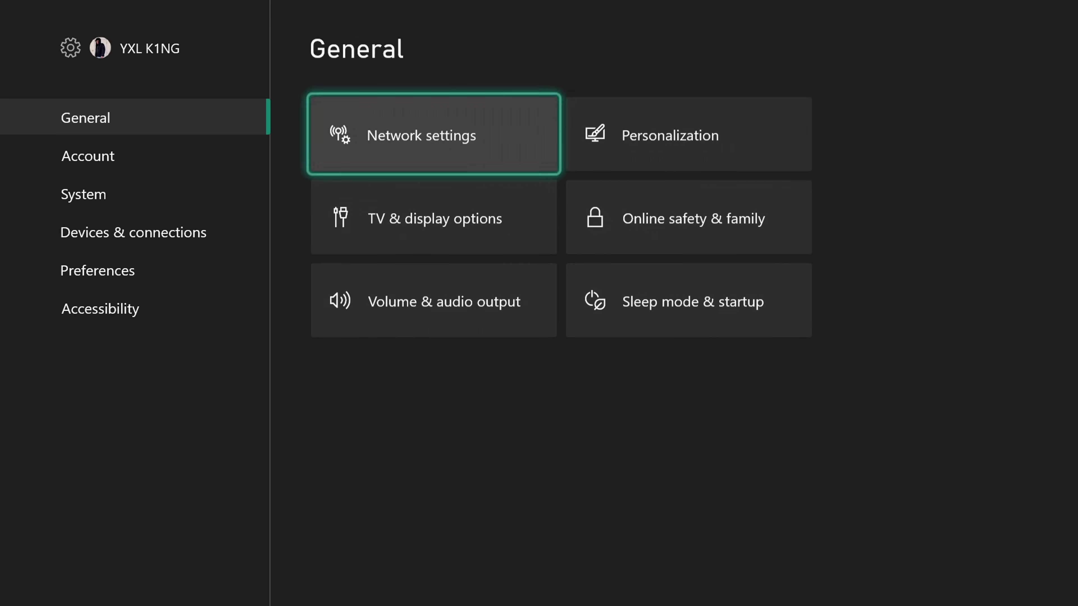
{"action": "key", "text": "Right"}
{"action": "key", "text": "Down"}
{"action": "key", "text": "Down"}
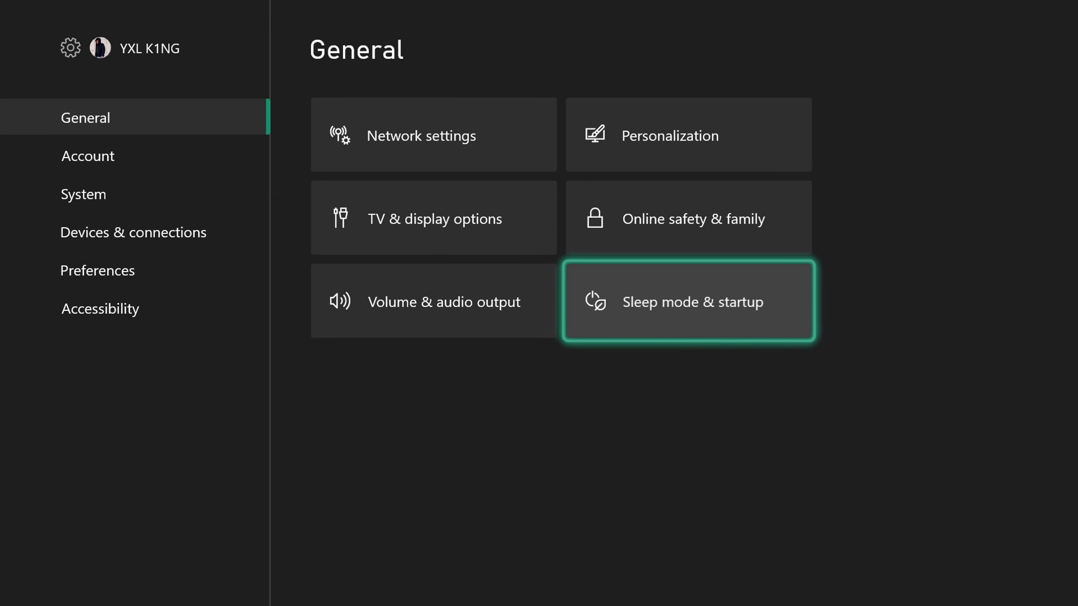
{"action": "key", "text": "Return"}
{"action": "key", "text": "Down"}
{"action": "key", "text": "Down"}
{"action": "key", "text": "Down"}
{"action": "key", "text": "Down"}
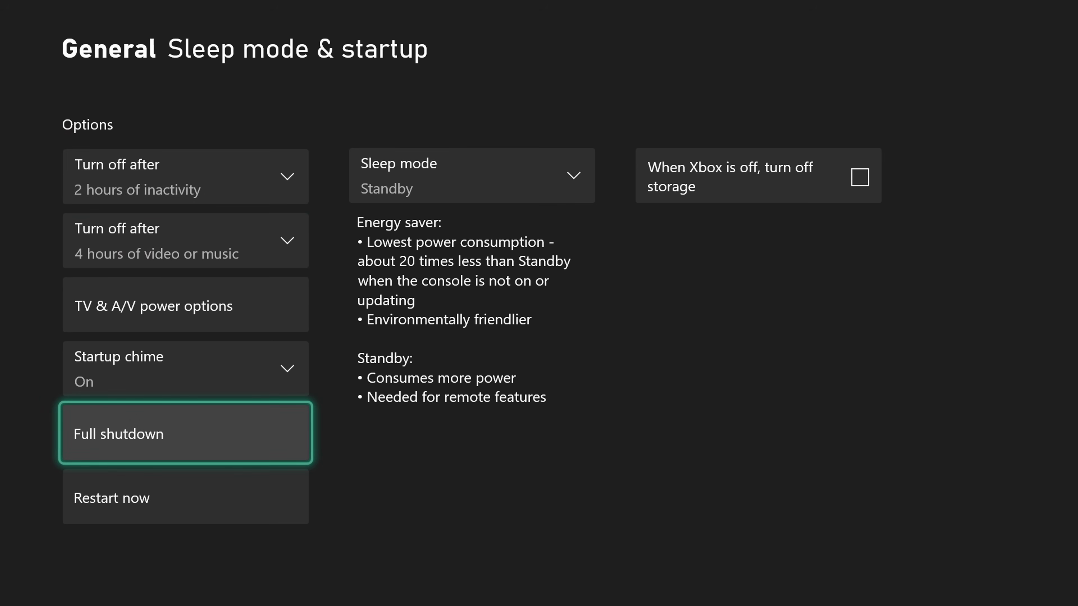
{"action": "key", "text": "Escape"}
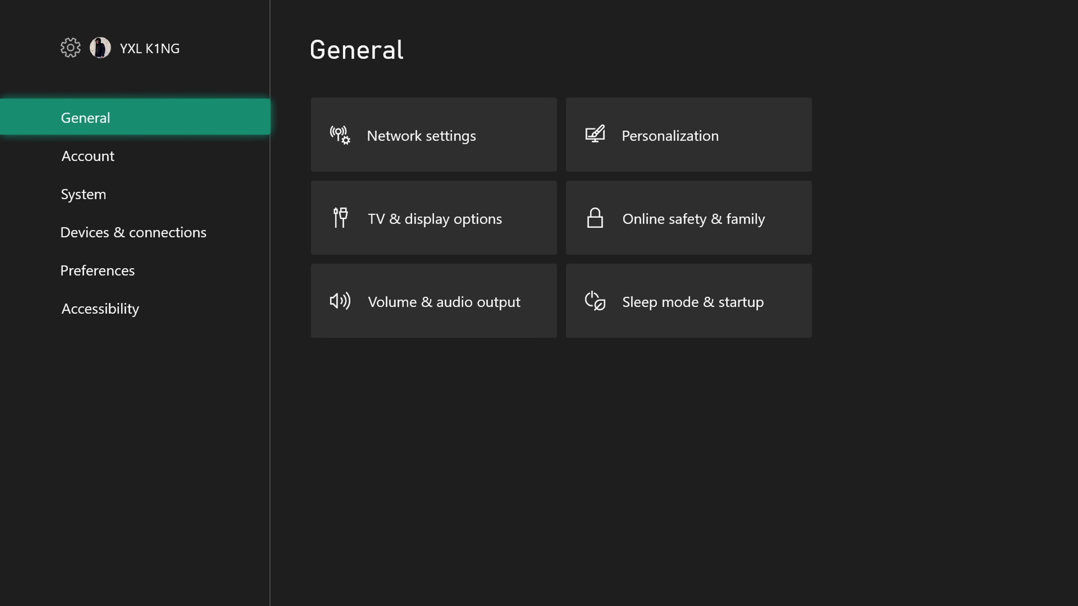
- Run the network speed & statistics test from the General Network settings and leave its results
{"action": "key", "text": "Right"}
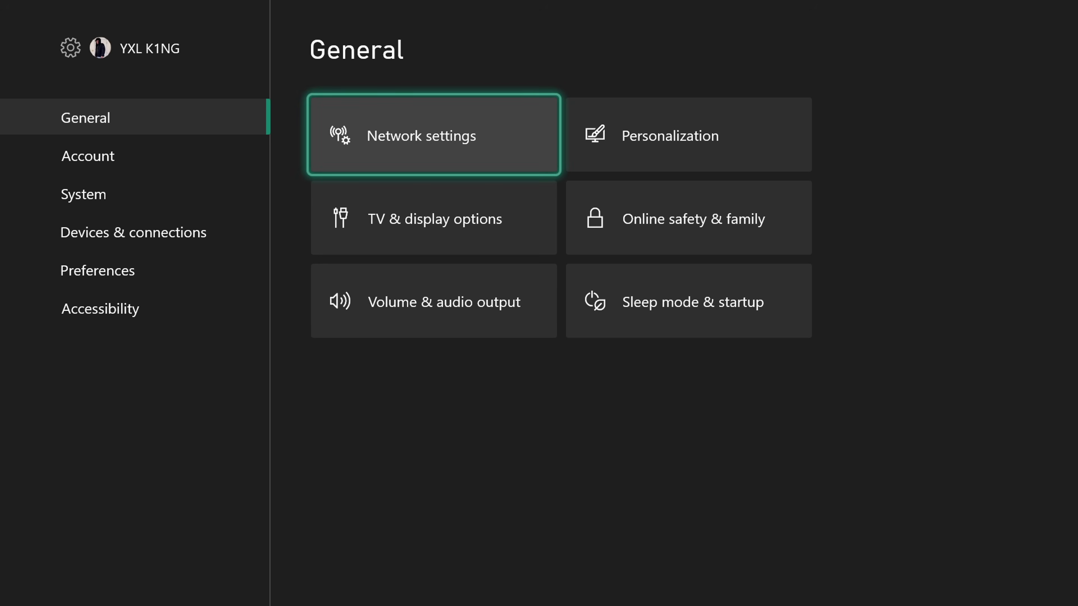
{"action": "key", "text": "Return"}
{"action": "key", "text": "Down"}
{"action": "key", "text": "Down"}
{"action": "key", "text": "Down"}
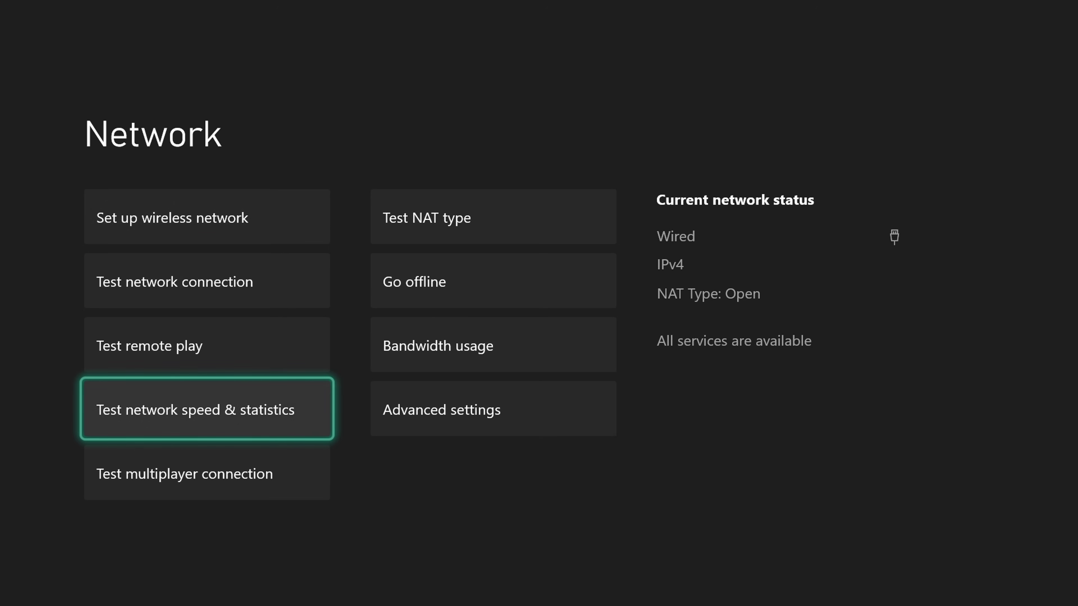
{"action": "key", "text": "Return"}
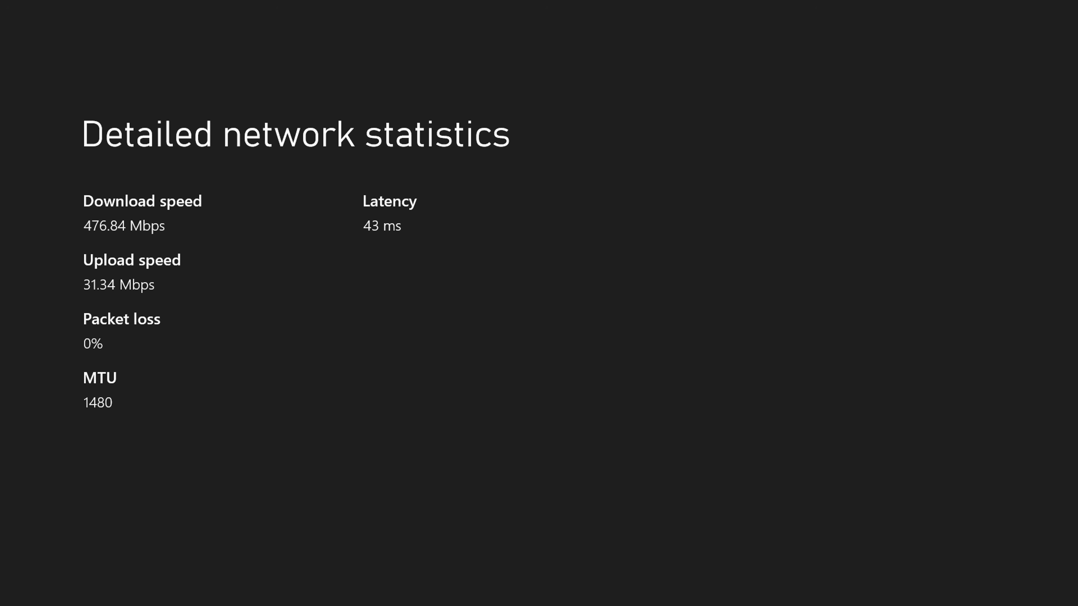
{"action": "key", "text": "Escape"}
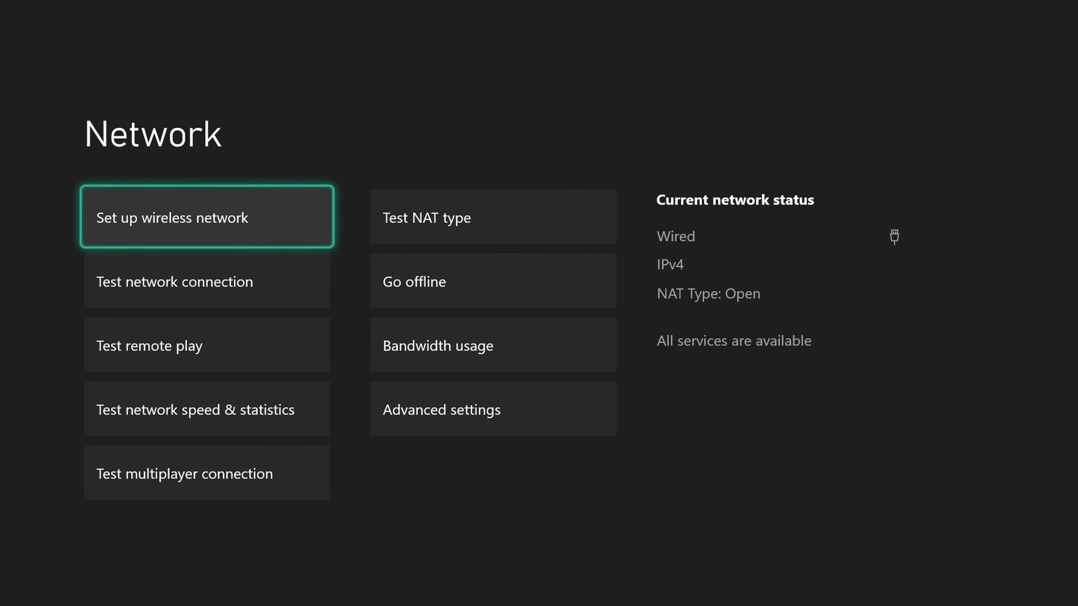
{"action": "key", "text": "Escape"}
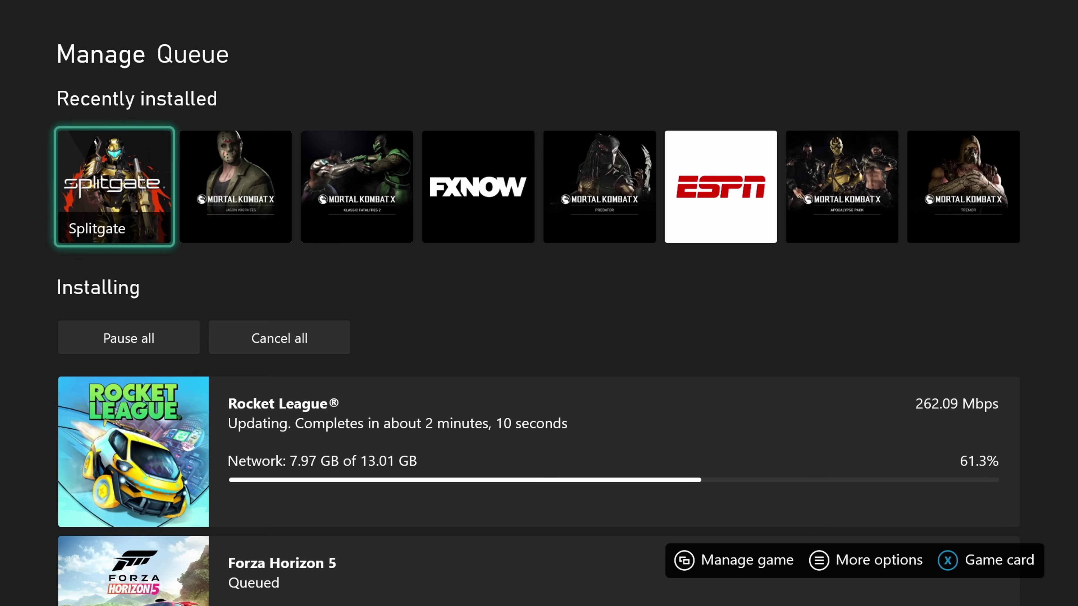
- View the My games & apps flyout in the guide and return to the installation queue
{"action": "key", "text": "super"}
{"action": "key", "text": "Return"}
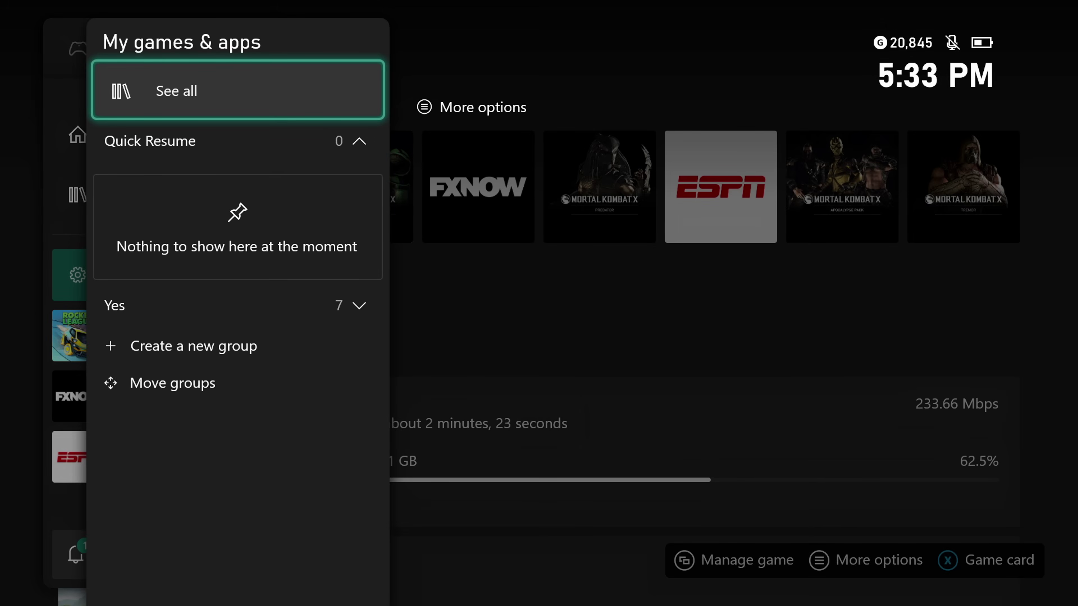
{"action": "key", "text": "Escape"}
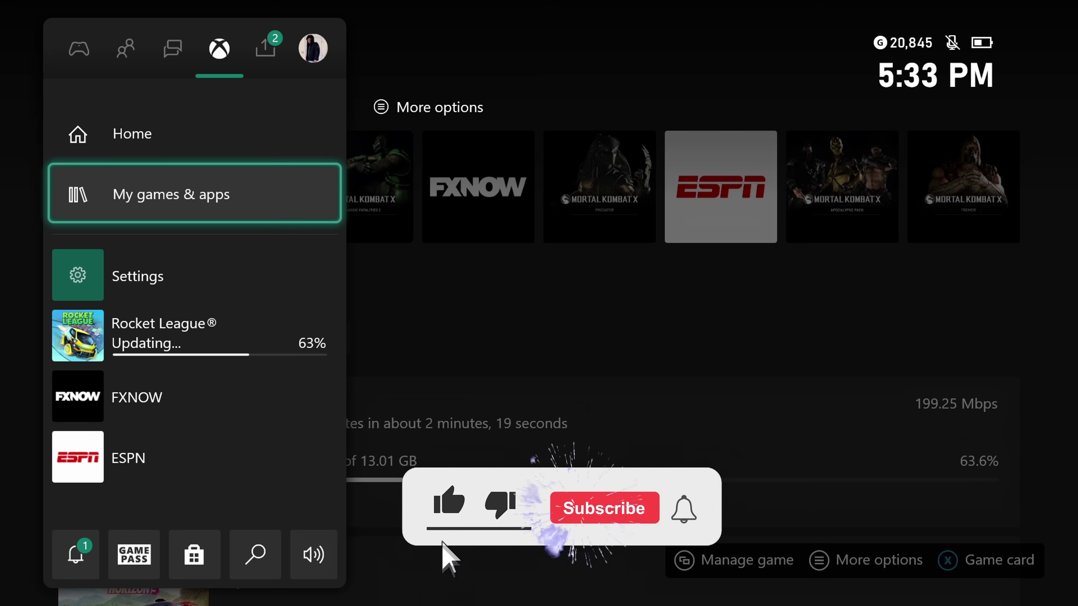
{"action": "key", "text": "Escape"}
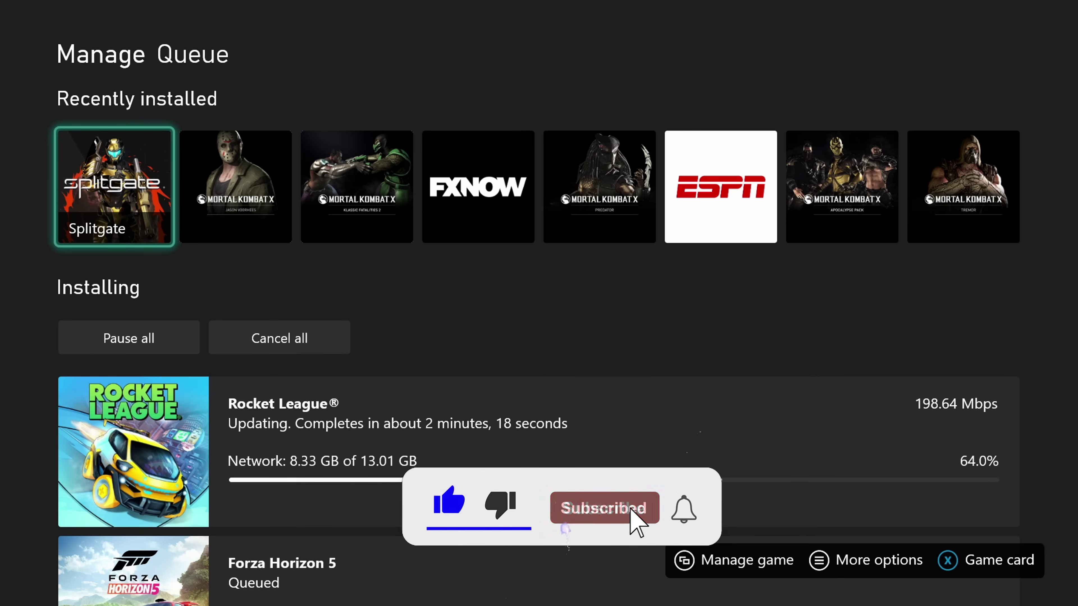